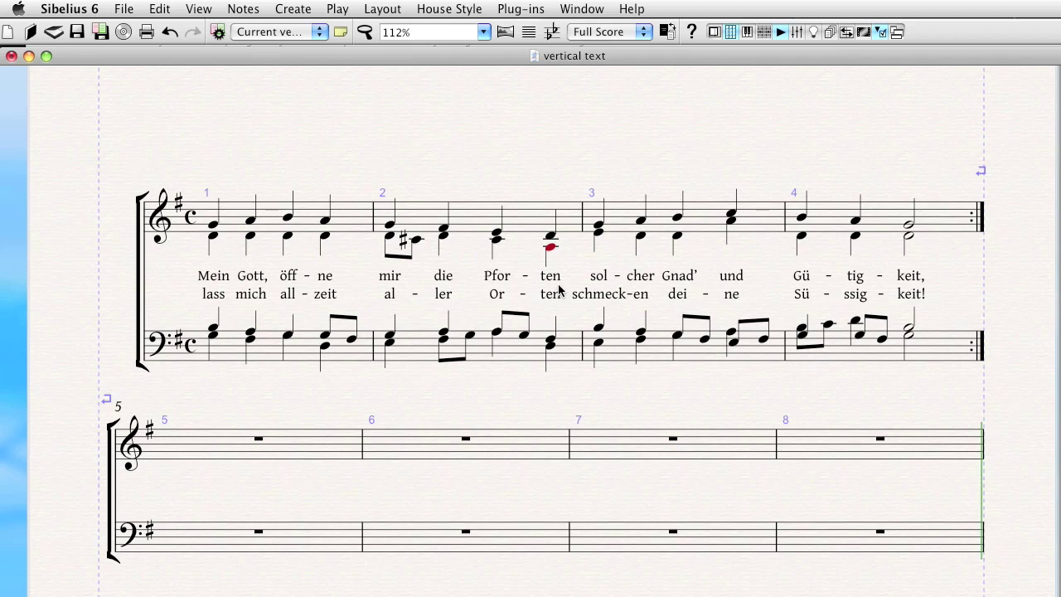
# In House Style's Edit Lines, pick the Glissando (straight) staff line and start a new line from it.
pyautogui.click(448, 7)
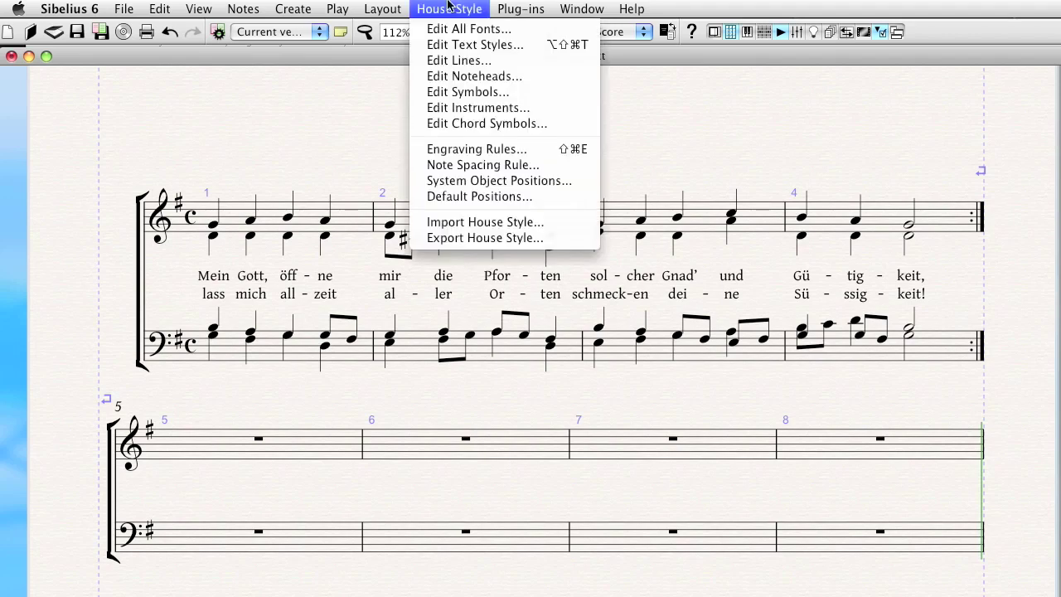
pyautogui.click(458, 61)
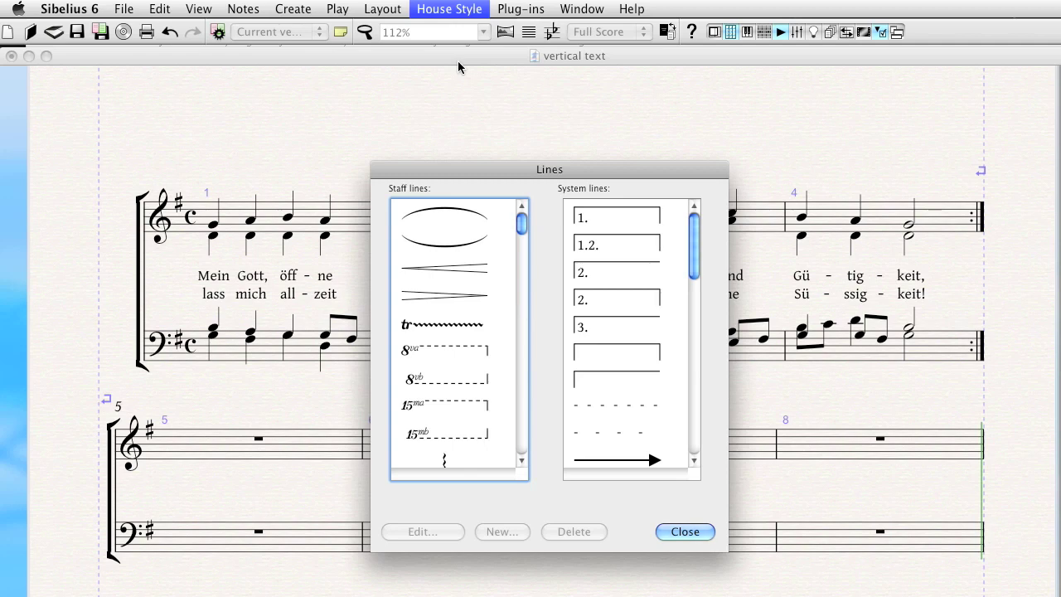
pyautogui.scroll(-1, 493, 332)
pyautogui.scroll(-8, 494, 332)
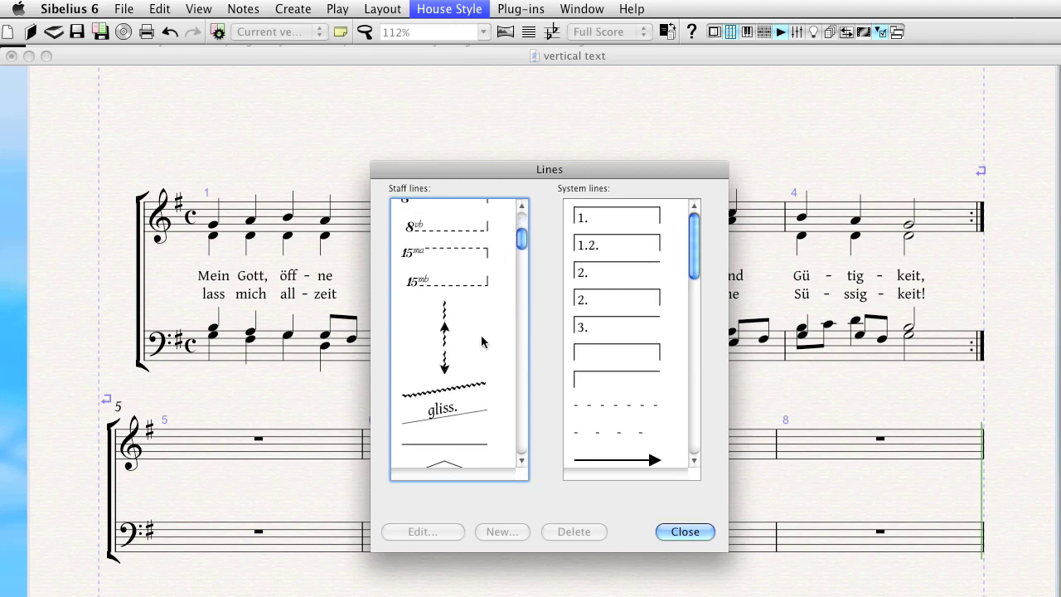
pyautogui.click(448, 328)
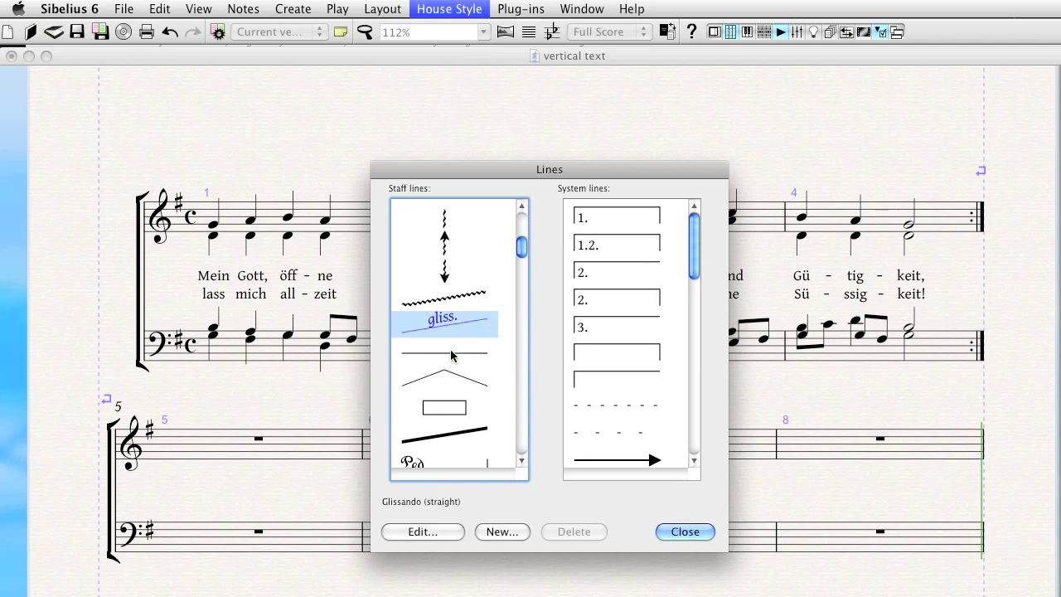
pyautogui.click(501, 531)
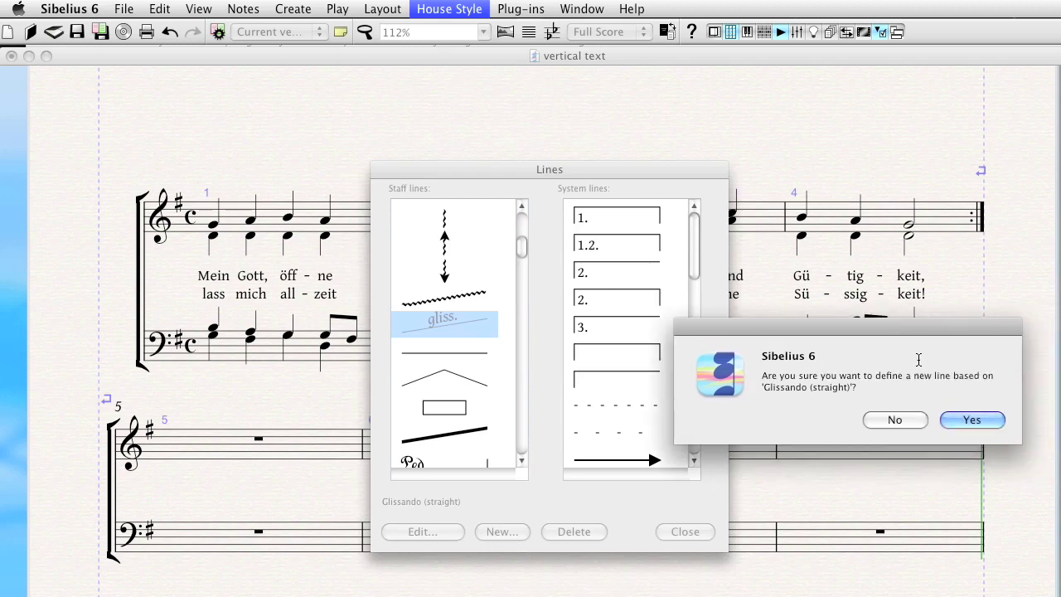
# Confirm a new glissando-based line named 'Vertical text' with a line width of 0.
pyautogui.click(963, 417)
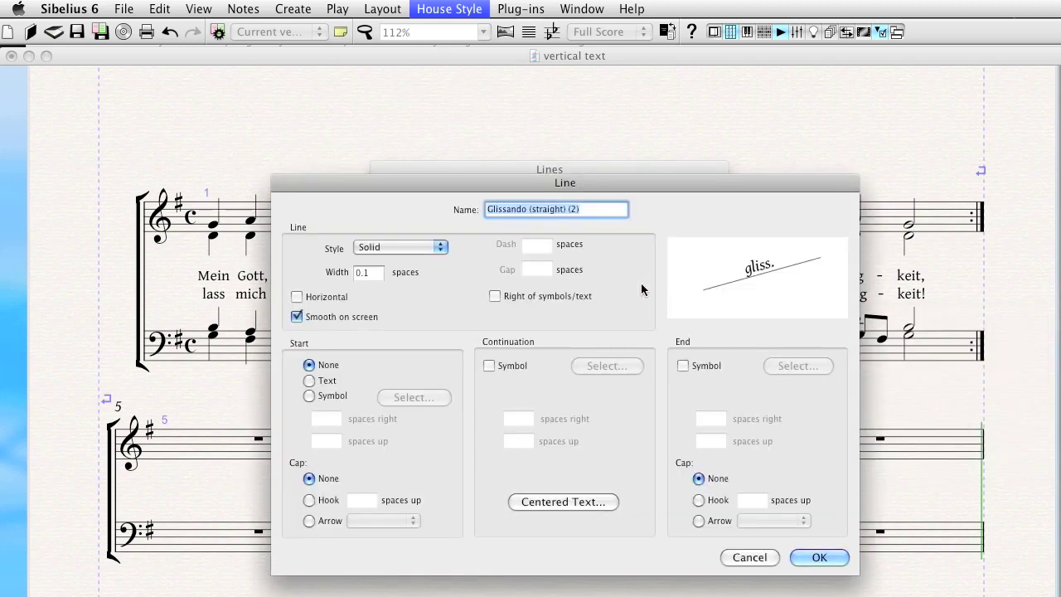
pyautogui.write('Vertical')
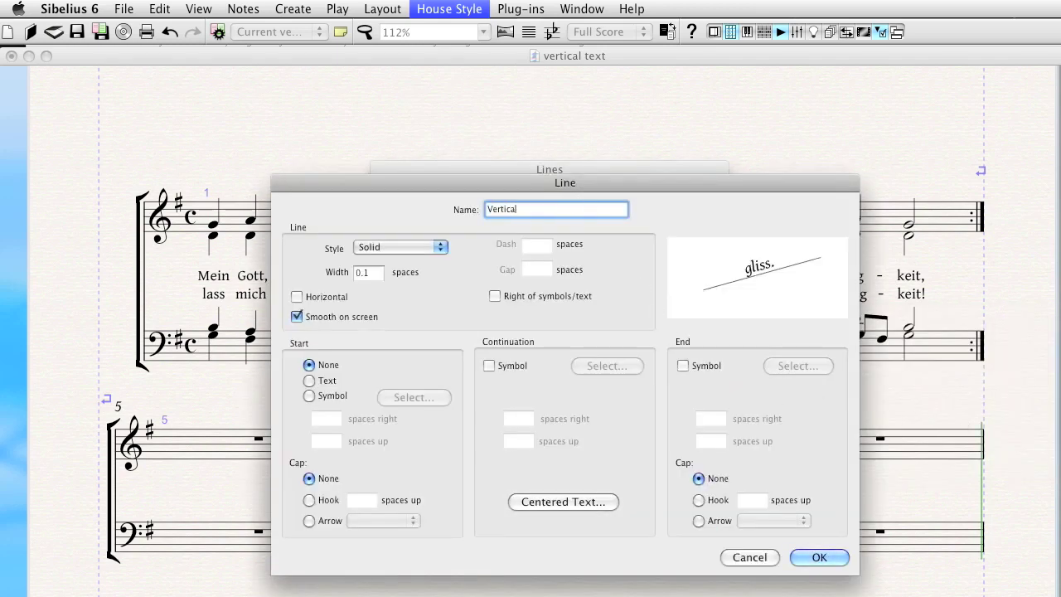
pyautogui.write(' text')
pyautogui.doubleClick(373, 273)
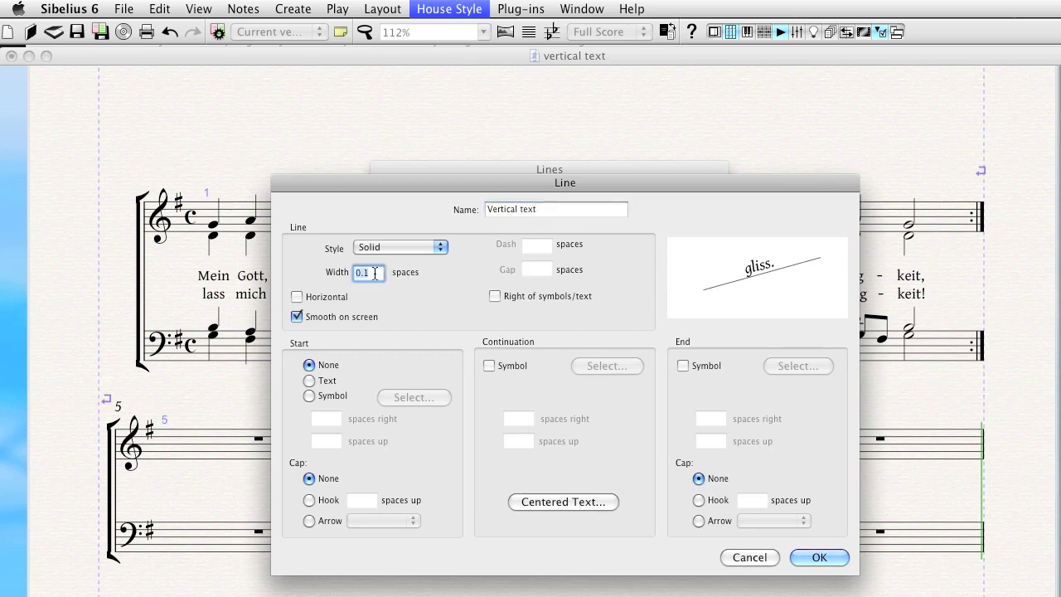
pyautogui.write('0')
pyautogui.press('Tab')
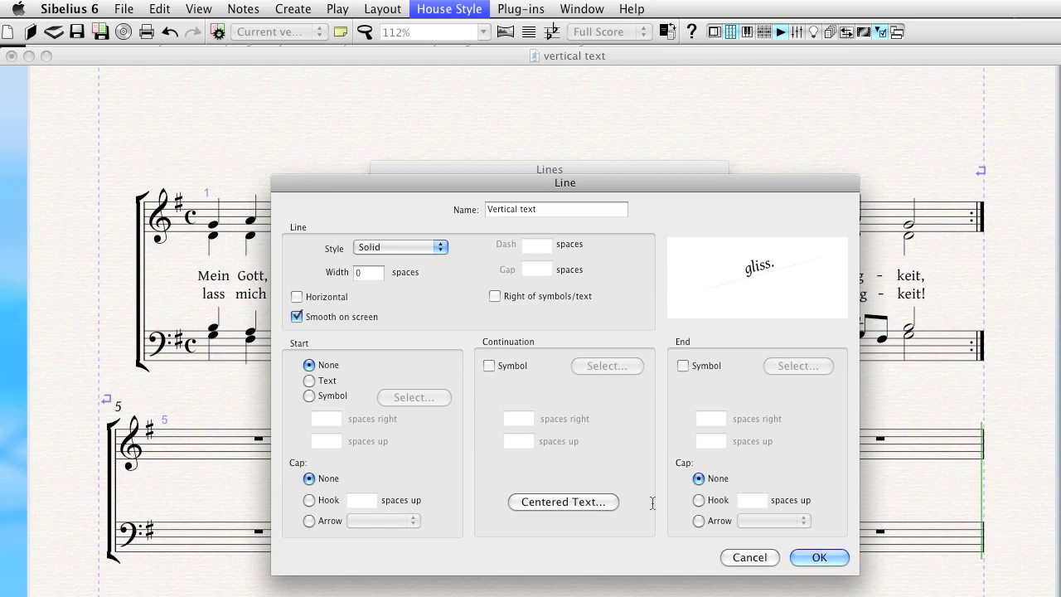
pyautogui.click(593, 502)
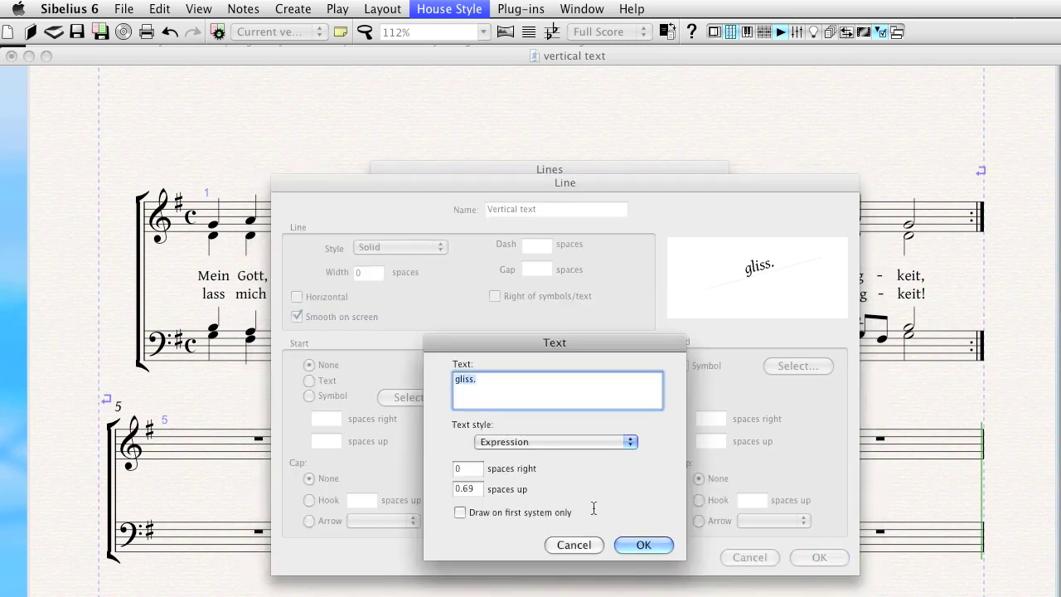
# Set the line's centred text to CHOIR in Technique text style.
pyautogui.write('CHOIR')
pyautogui.click(611, 441)
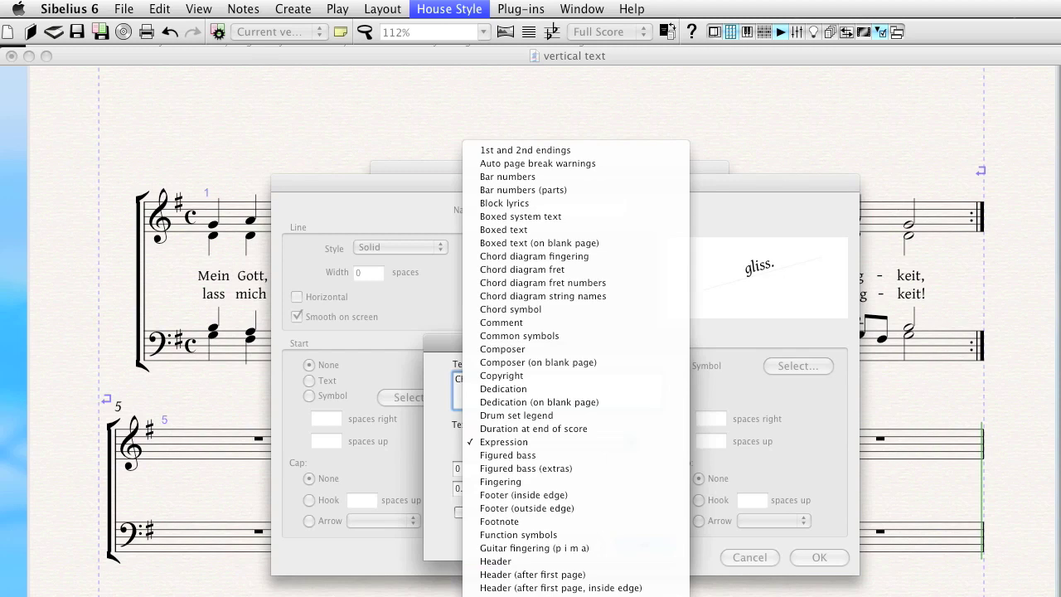
pyautogui.scroll(-2, 575, 365)
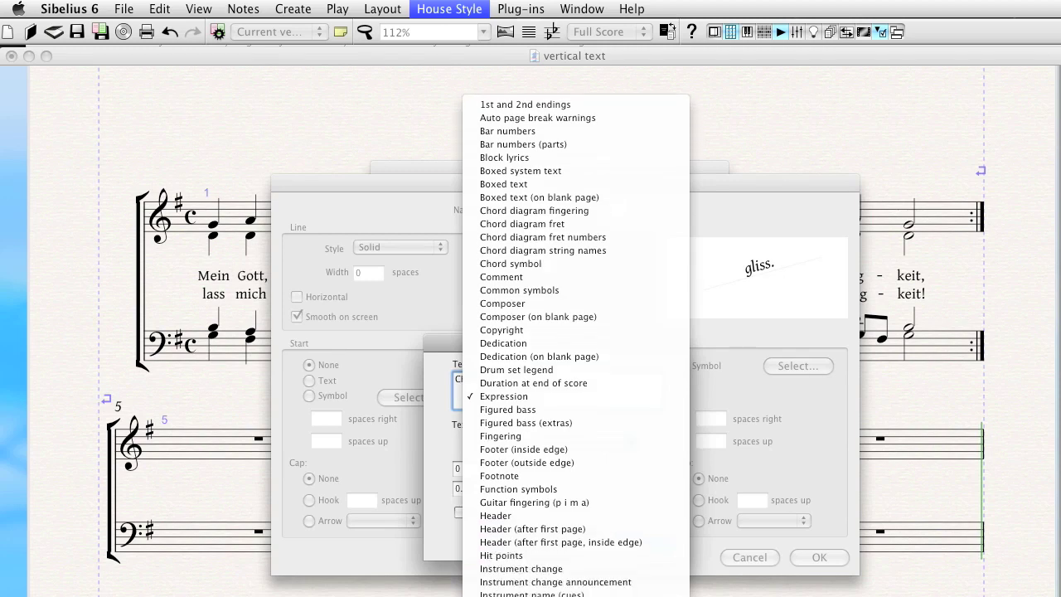
pyautogui.press('Return')
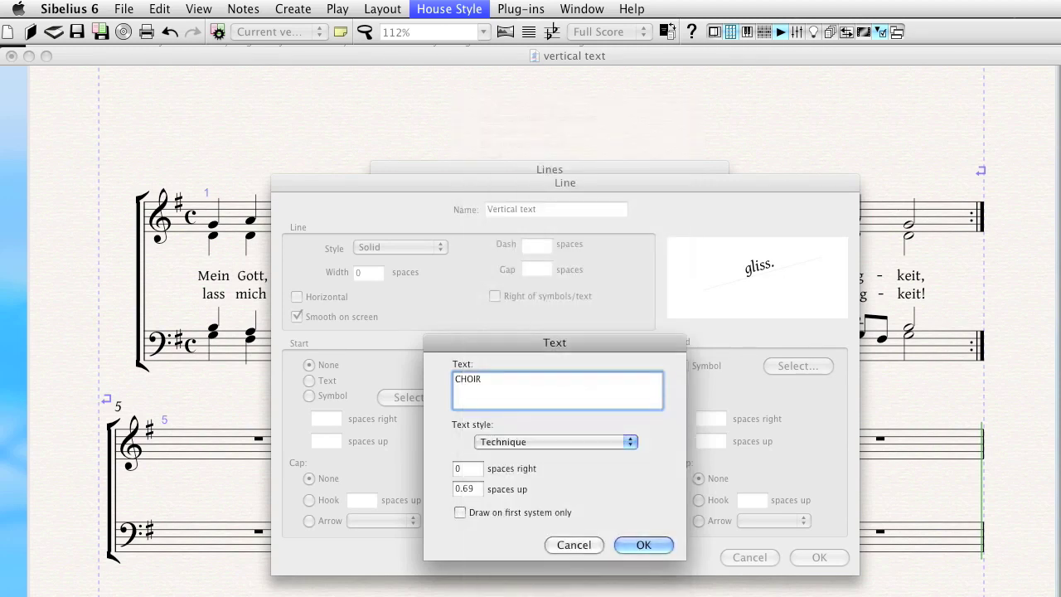
pyautogui.click(656, 546)
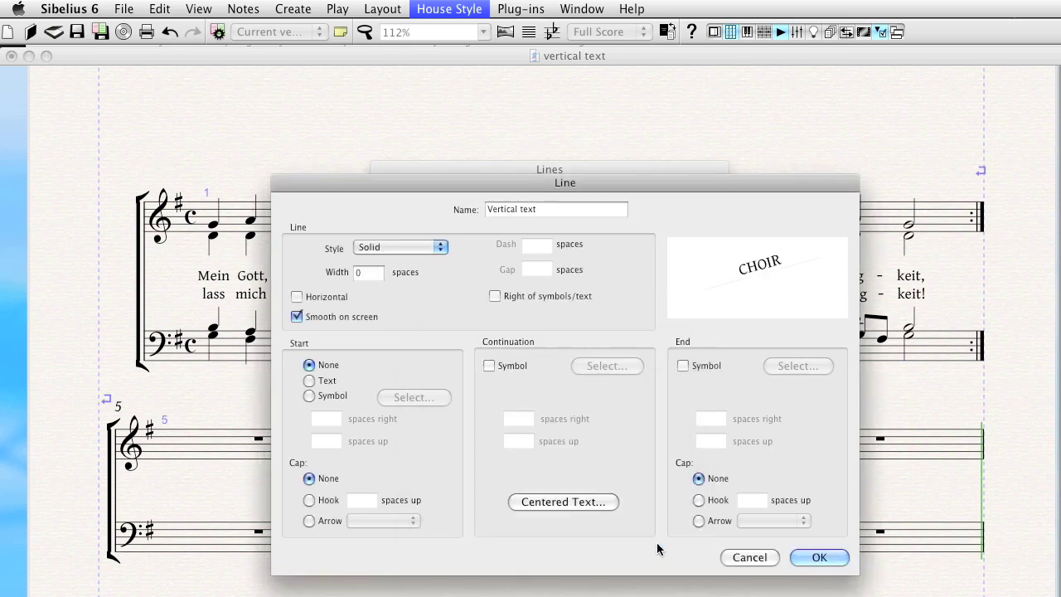
# Save the Vertical text line among staff lines and close the Lines editor.
pyautogui.click(822, 559)
pyautogui.click(489, 454)
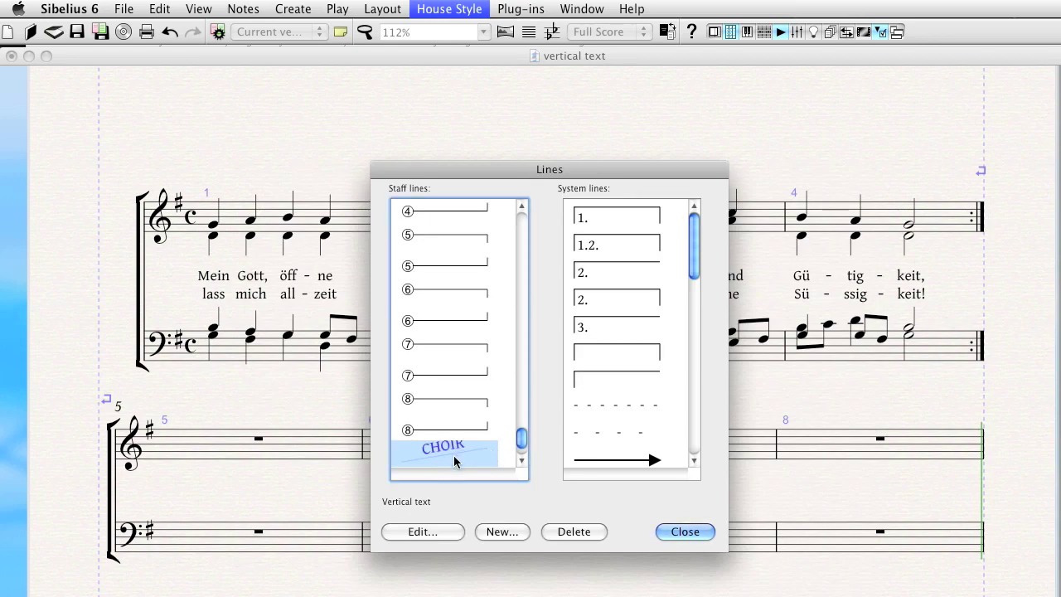
pyautogui.click(675, 530)
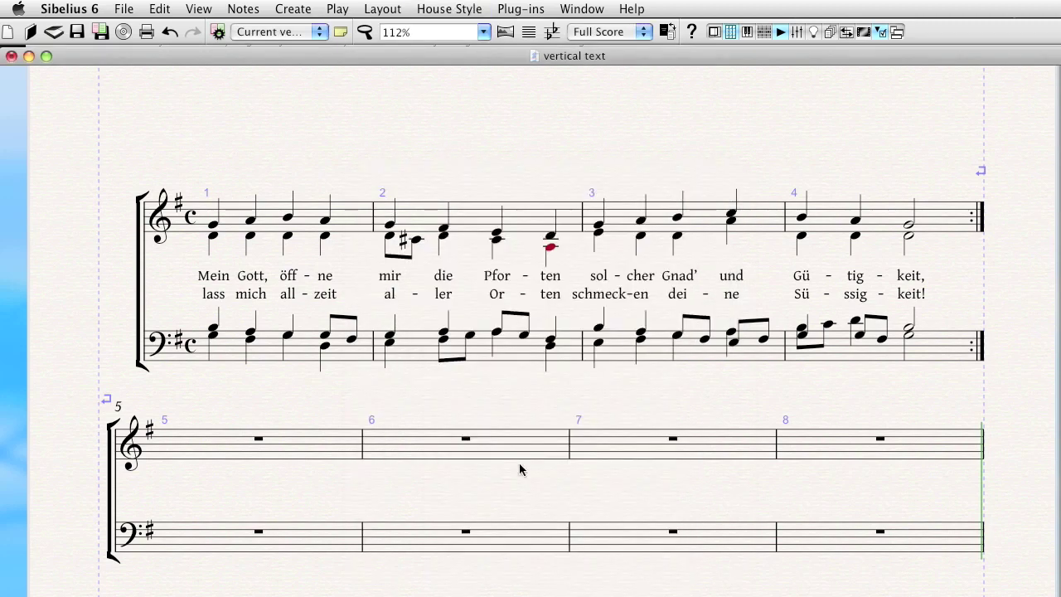
# Add the Vertical text CHOIR line to bar 1 of the top staff via Create > Line.
pyautogui.click(213, 224)
pyautogui.click(233, 219)
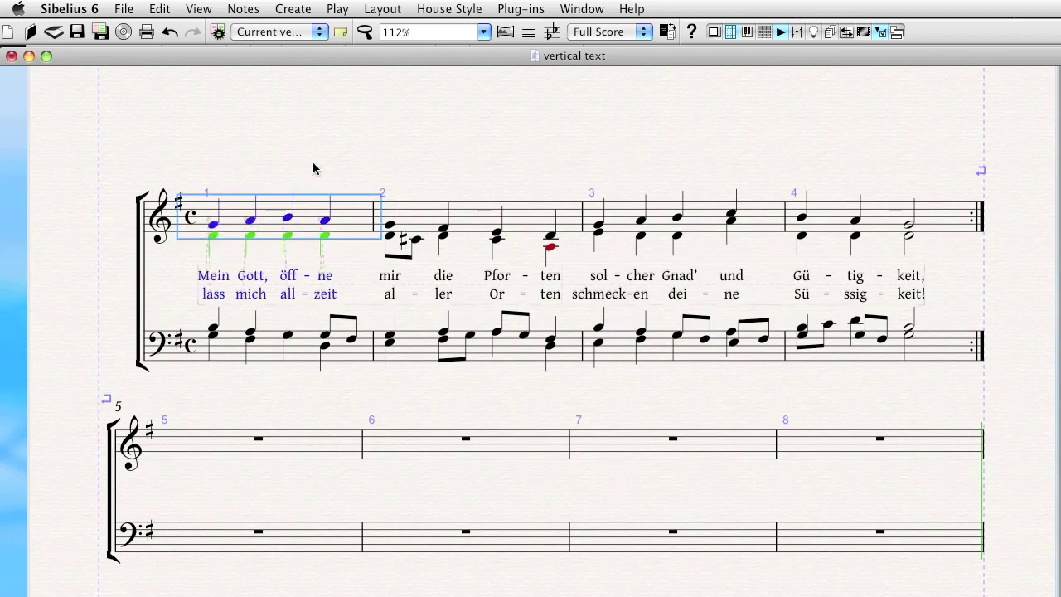
pyautogui.click(305, 8)
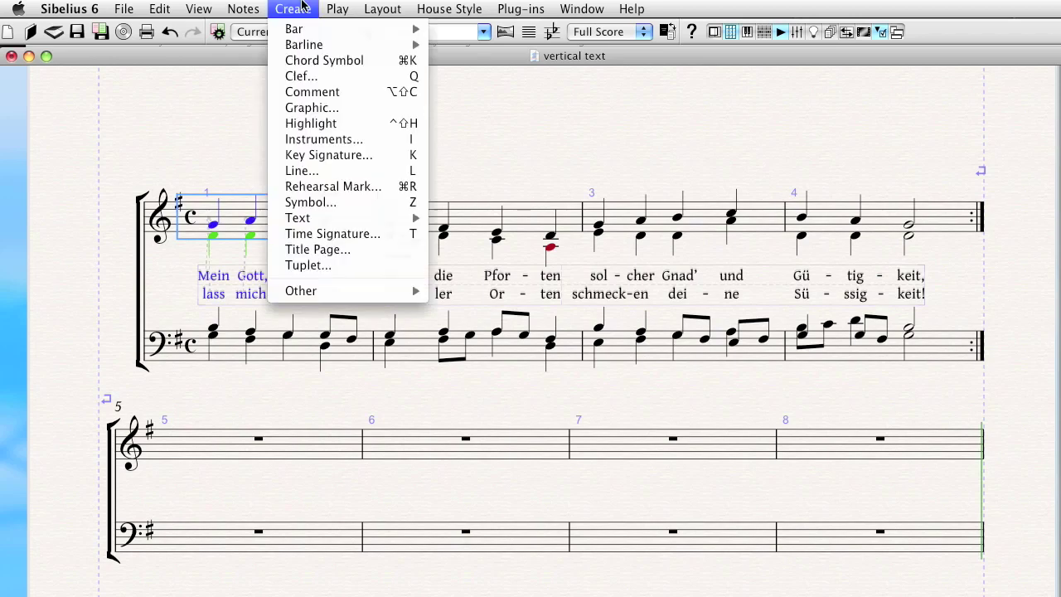
pyautogui.click(323, 172)
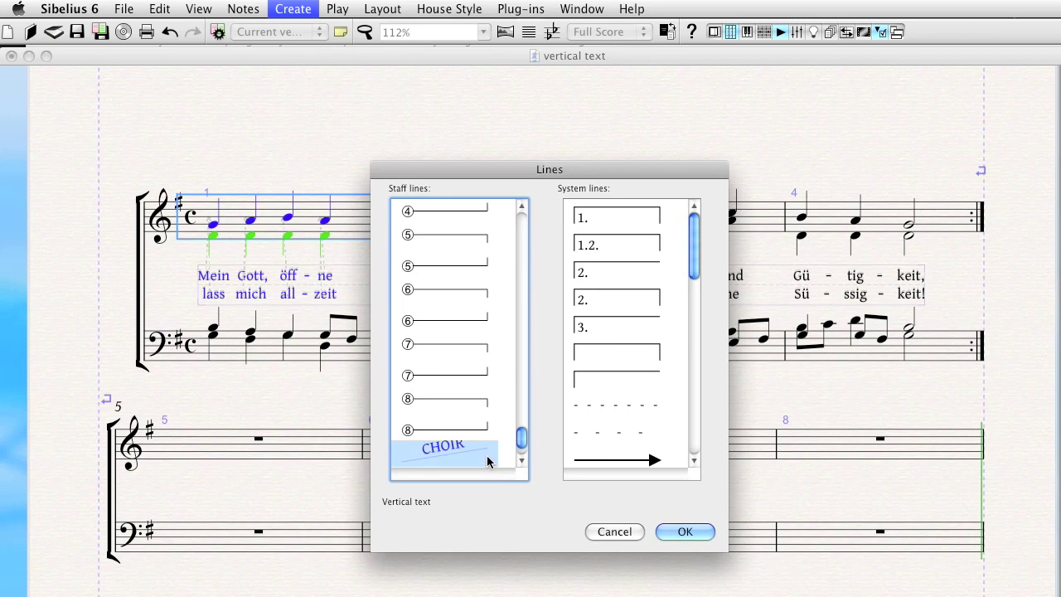
pyautogui.click(685, 531)
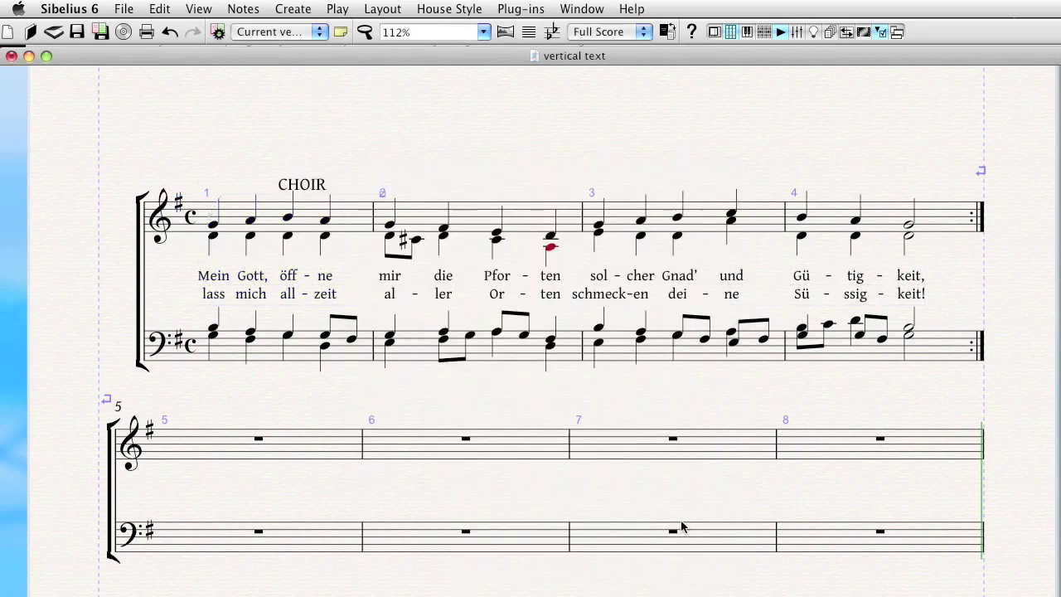
# Nudge the CHOIR text up and left above bar 1, then deselect it.
pyautogui.moveTo(316, 192); pyautogui.dragTo(294, 171)
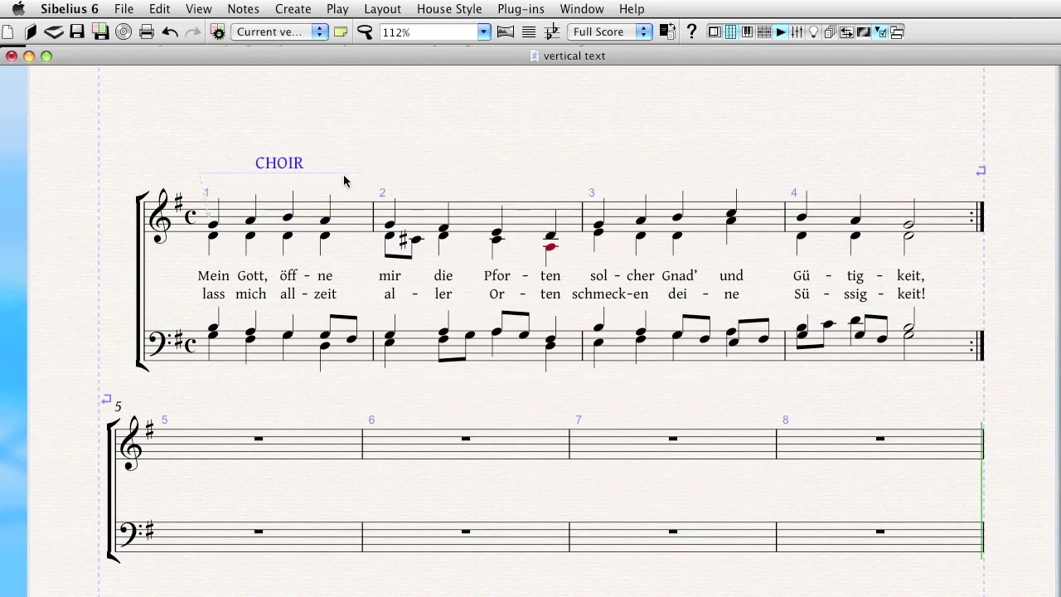
pyautogui.scroll(6, 344, 181)
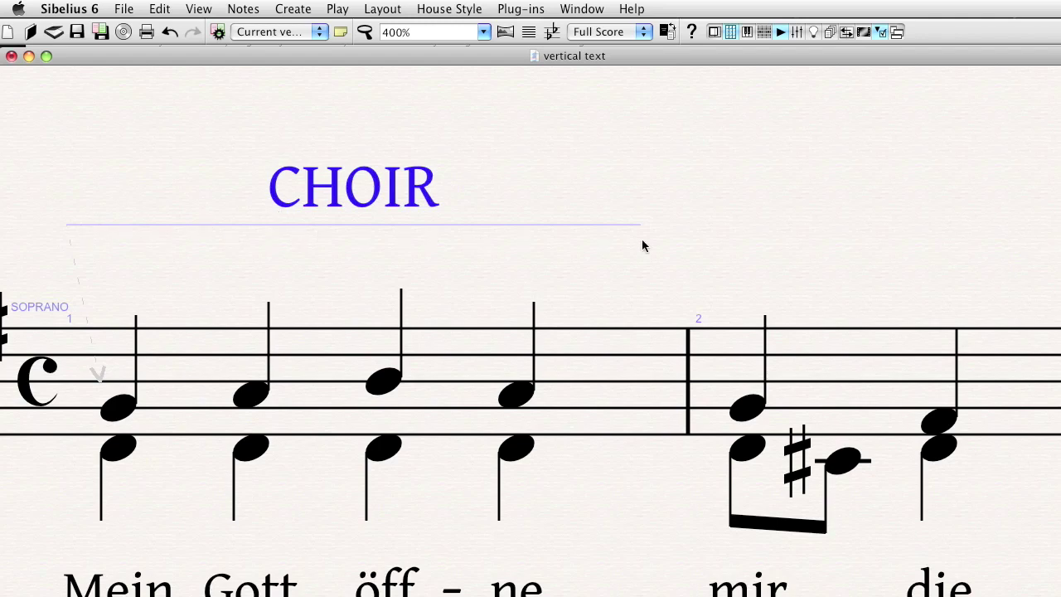
pyautogui.press('Escape')
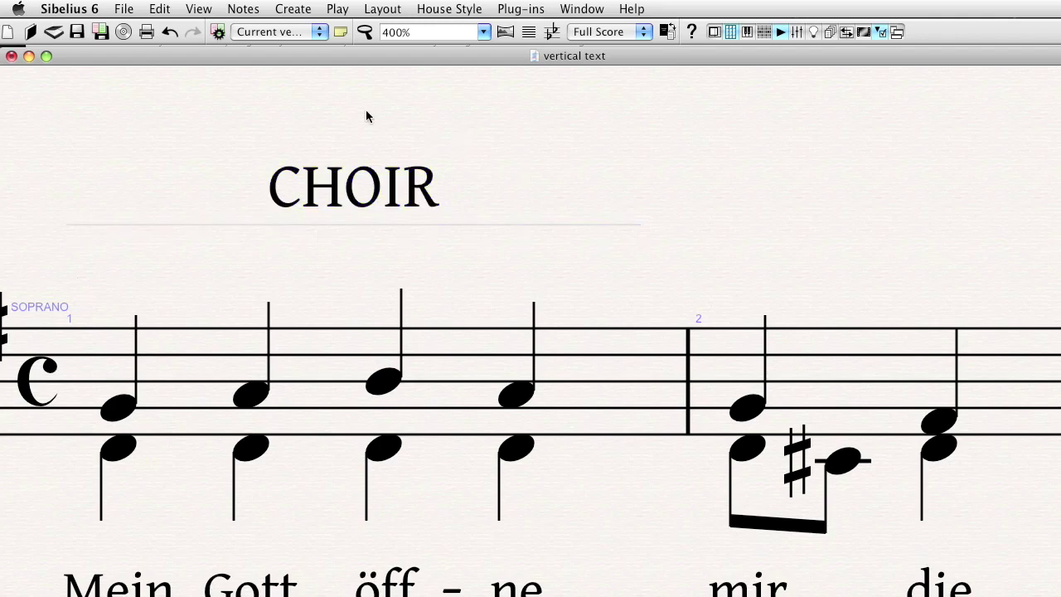
# Hide and re-show the invisible line under CHOIR, then zoom out to 125%.
pyautogui.click(197, 8)
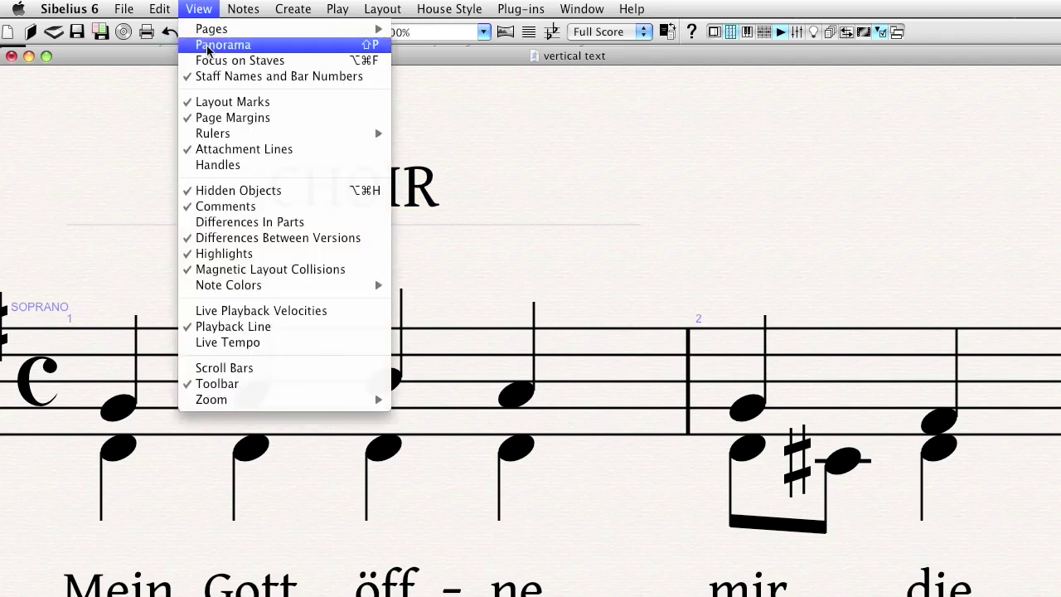
pyautogui.click(227, 192)
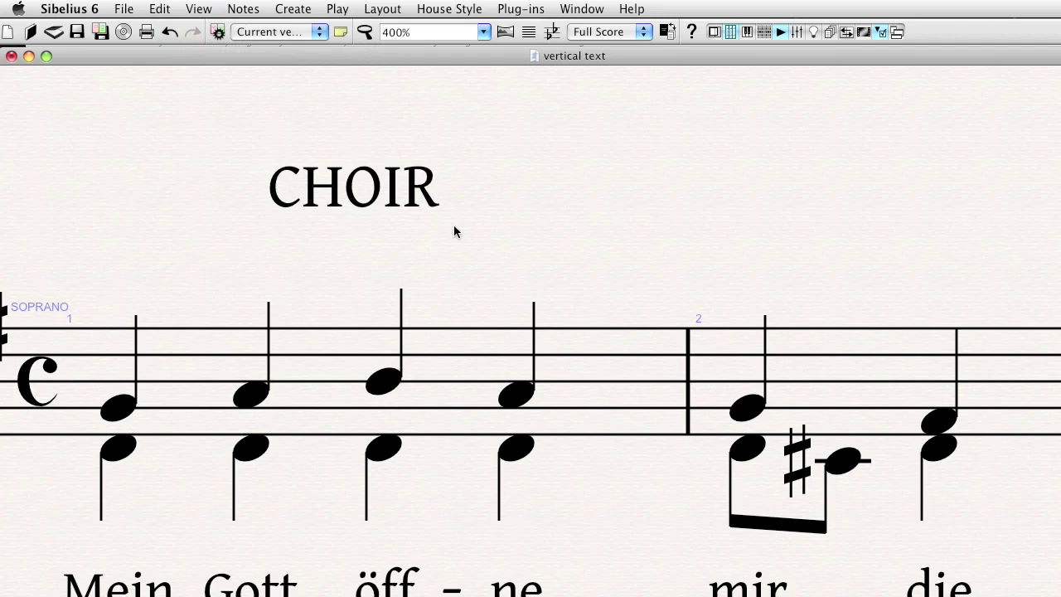
pyautogui.click(200, 9)
pyautogui.click(248, 190)
pyautogui.press('super+minus')
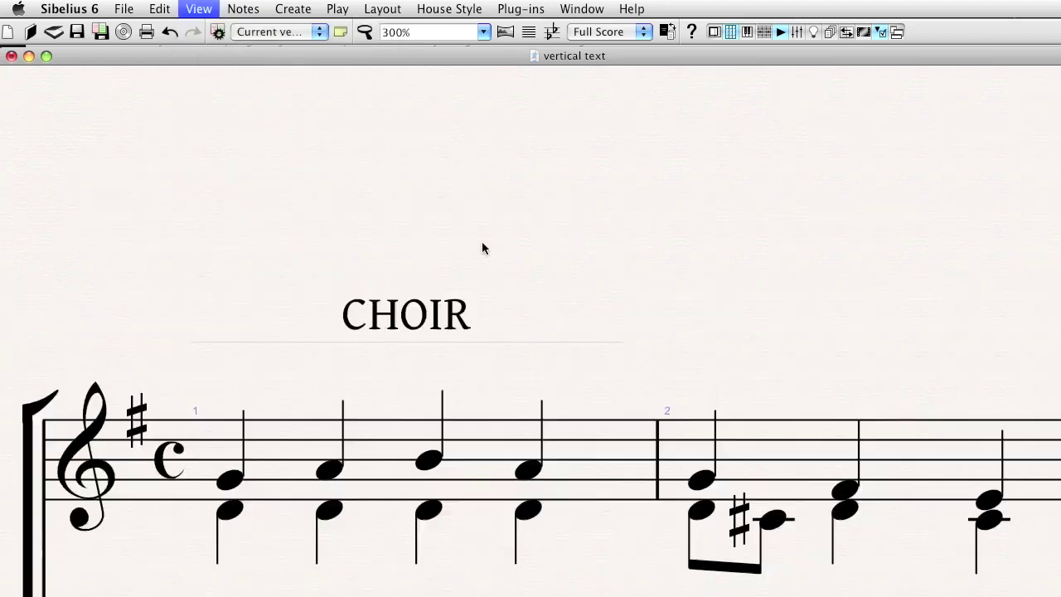
pyautogui.press('super+minus')
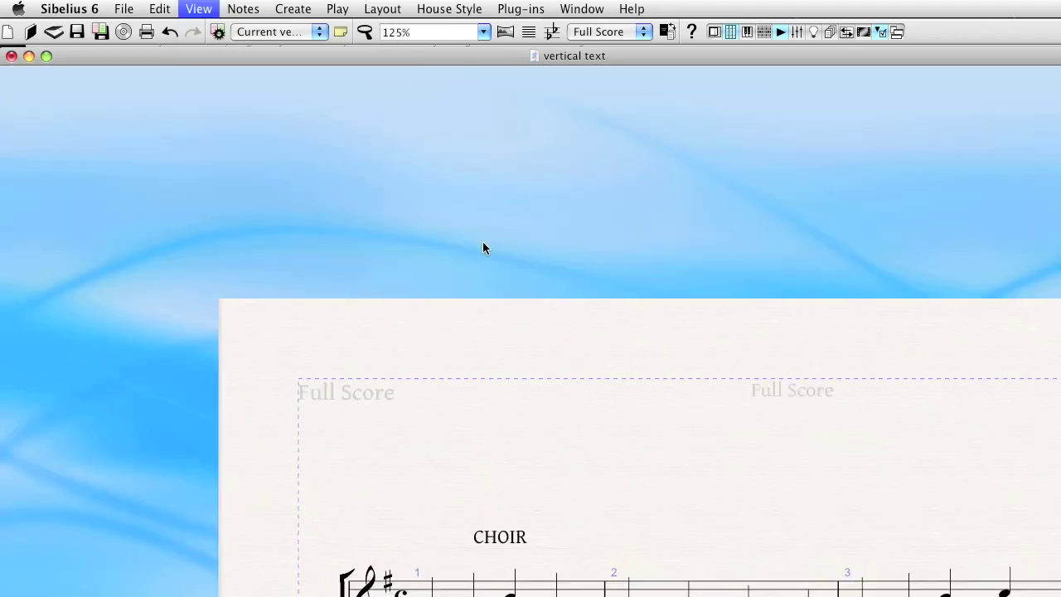
# Rotate the CHOIR text until it reads vertically.
pyautogui.moveTo(587, 371); pyautogui.dragTo(374, 91)
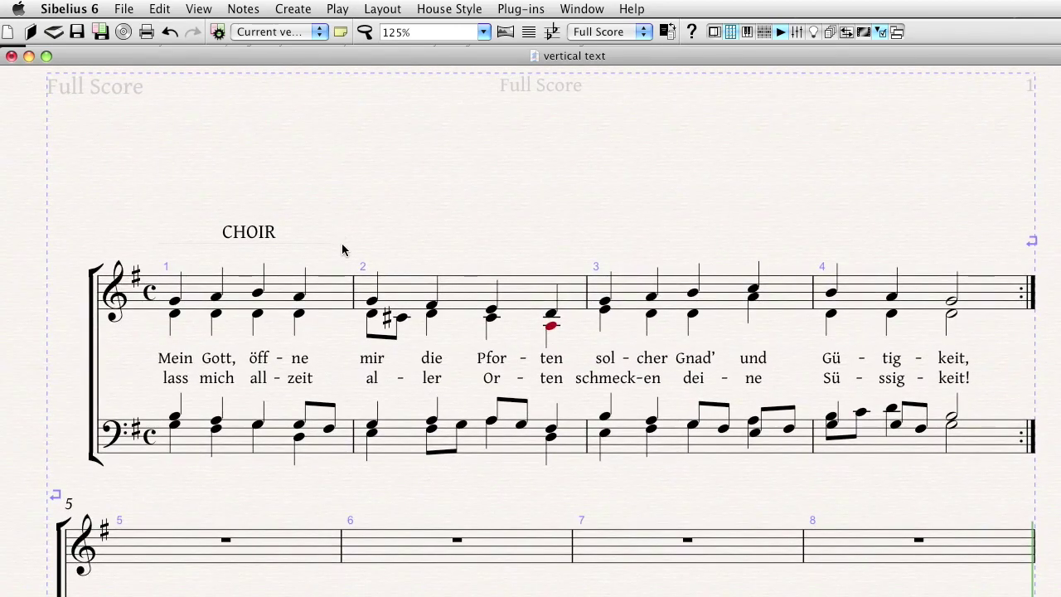
pyautogui.moveTo(339, 243); pyautogui.dragTo(105, 103)
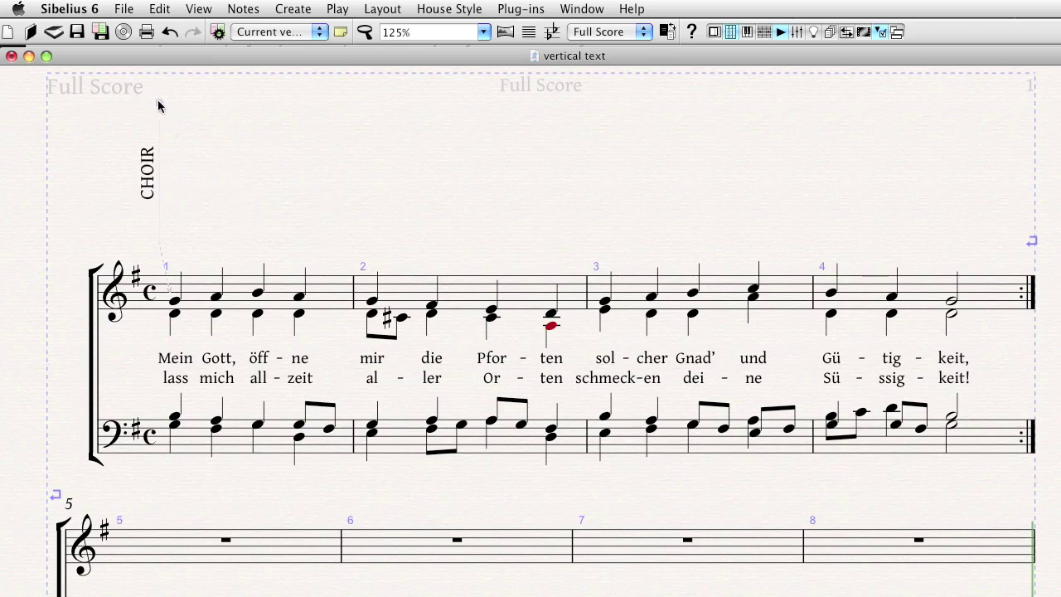
pyautogui.moveTo(159, 101)
pyautogui.mouseDown()
pyautogui.moveTo(241, 121)
pyautogui.moveTo(275, 142)
pyautogui.moveTo(138, 104)
pyautogui.moveTo(315, 147)
pyautogui.moveTo(157, 108)
pyautogui.mouseUp()
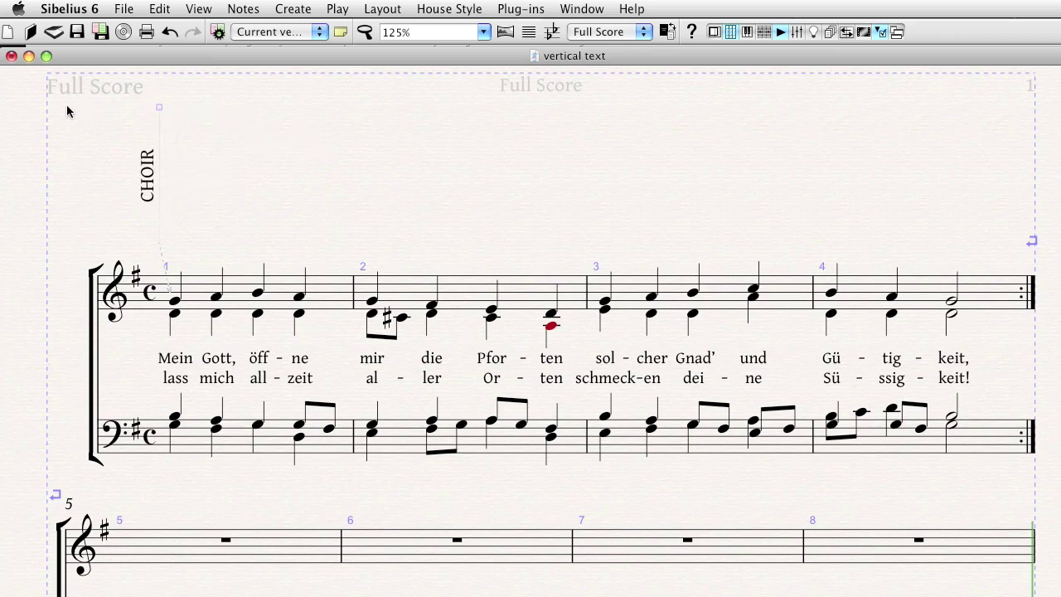
# Move the vertical CHOIR beside the system bracket, then switch to the score in Finale 2010.
pyautogui.click(154, 177)
pyautogui.moveTo(154, 178); pyautogui.dragTo(85, 372)
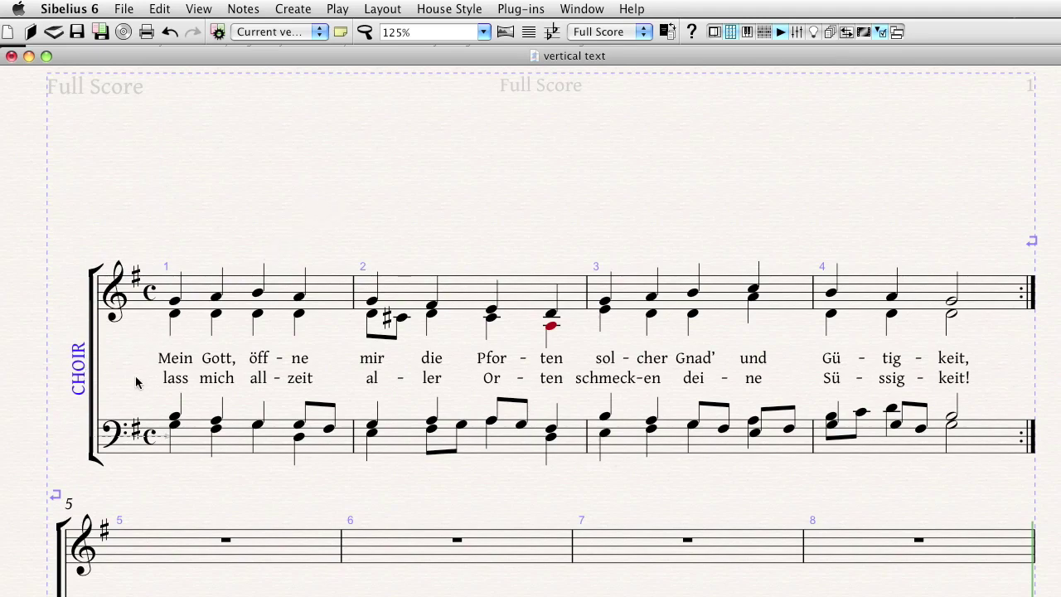
pyautogui.press('Escape')
pyautogui.press('super+Tab')
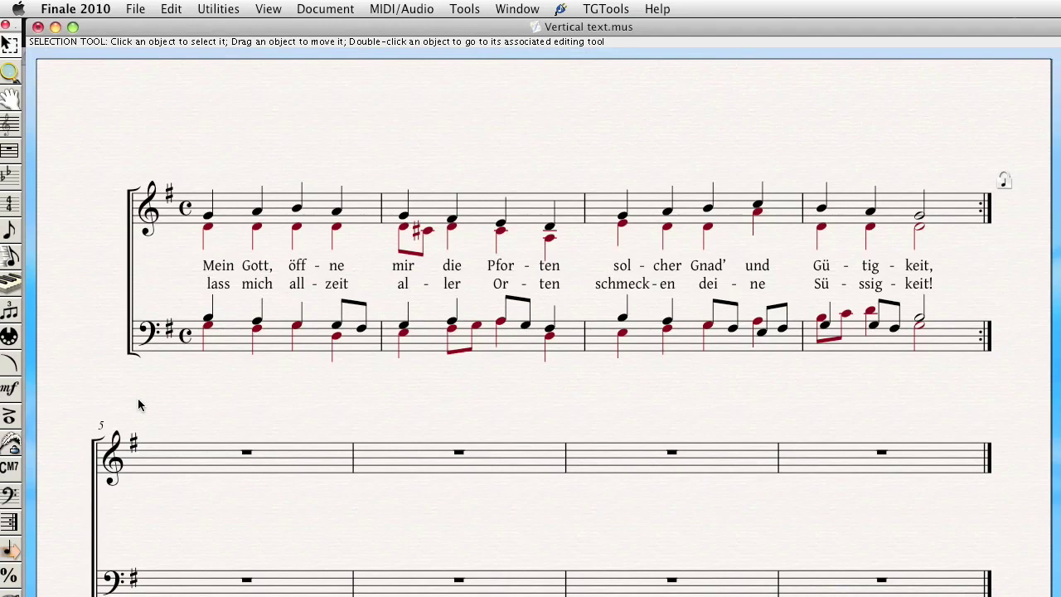
# Choose the Custom Line smart shape and begin creating a new custom smart line.
pyautogui.click(9, 367)
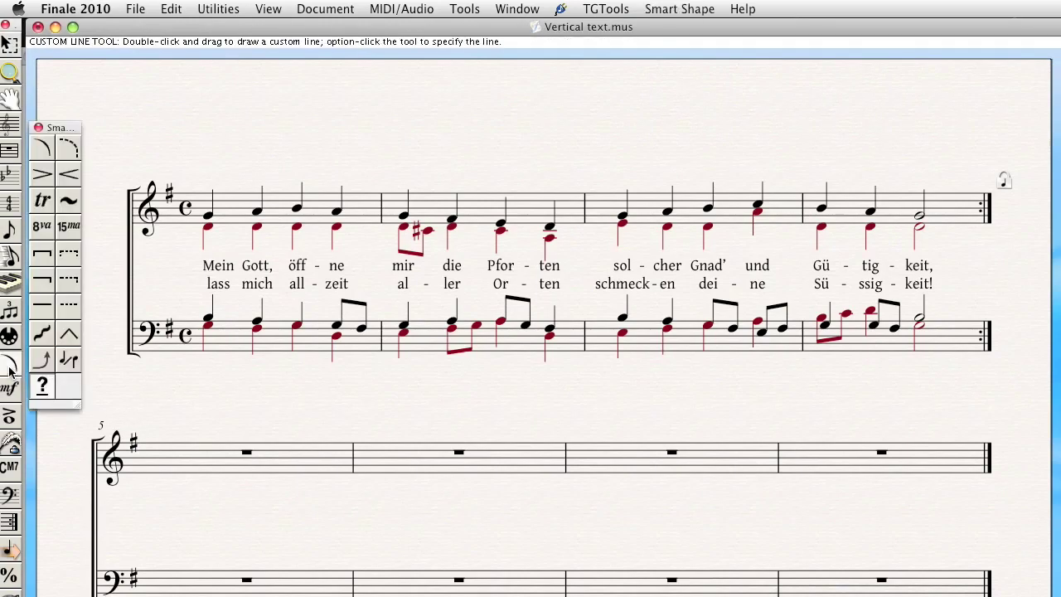
pyautogui.click(47, 393)
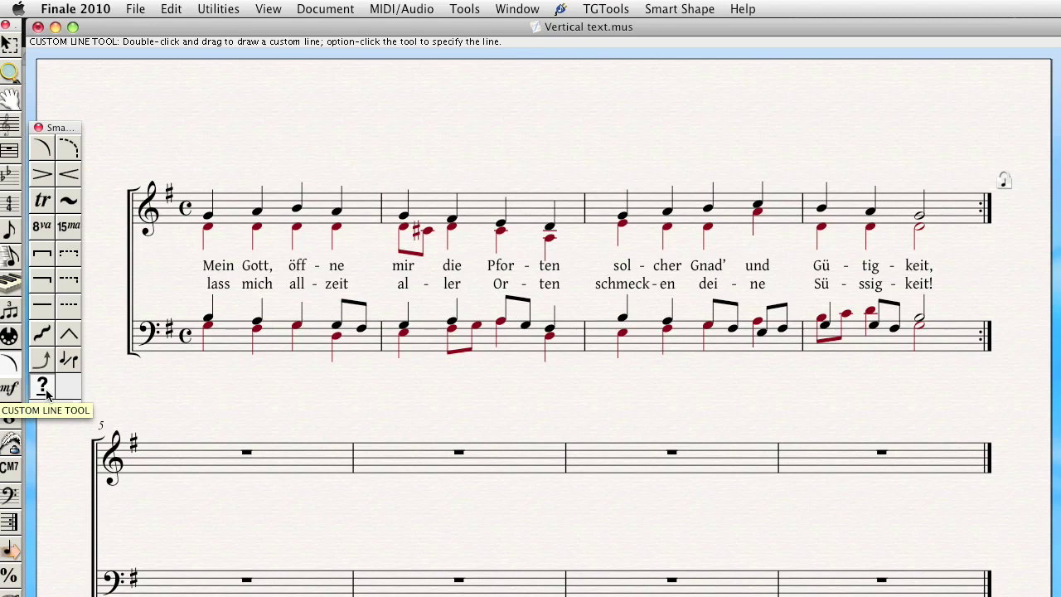
pyautogui.keyDown('alt'); pyautogui.click(46, 393); pyautogui.keyUp('alt')
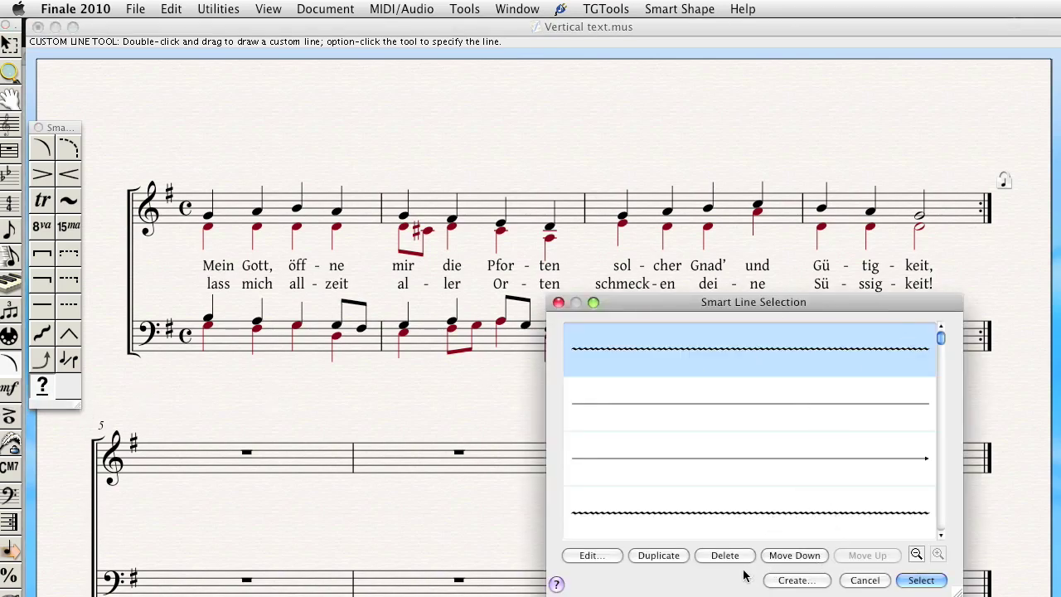
pyautogui.click(795, 580)
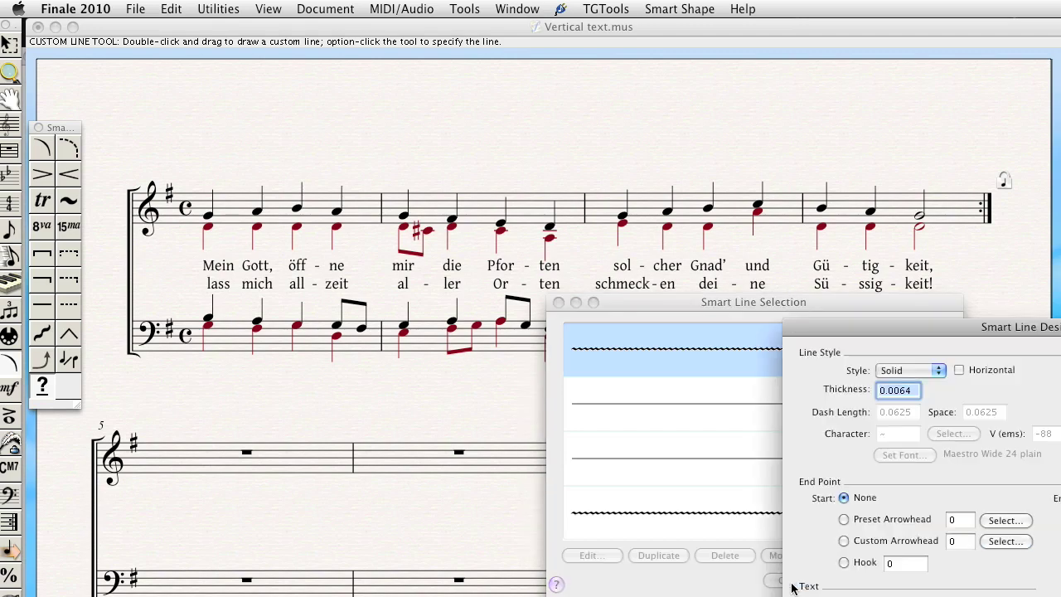
# Set the new custom line's thickness to 0 in Smart Line Designer.
pyautogui.moveTo(1003, 331); pyautogui.dragTo(738, 217)
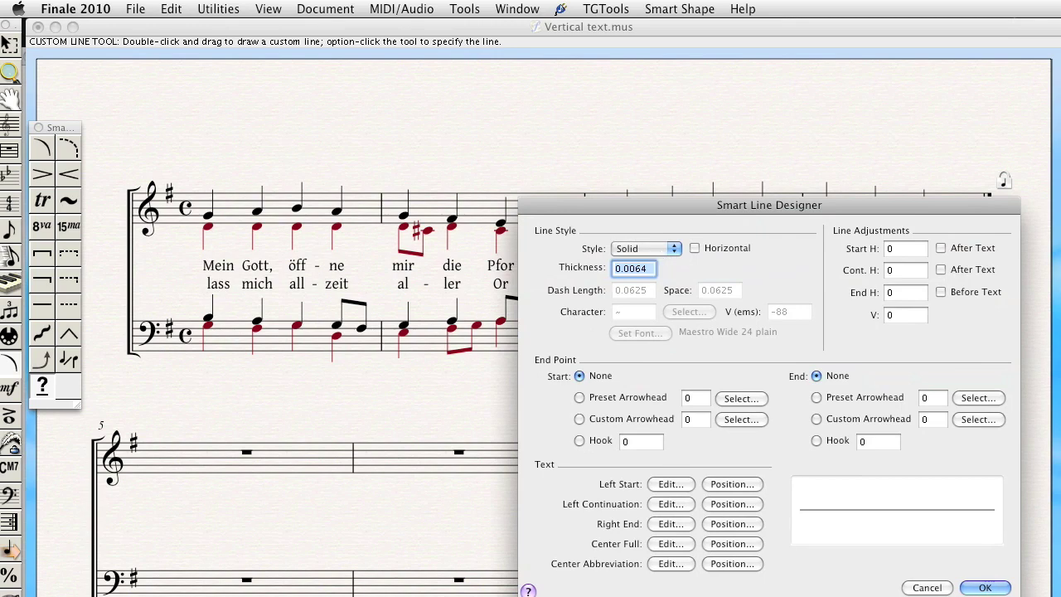
pyautogui.write('0')
pyautogui.press('Tab')
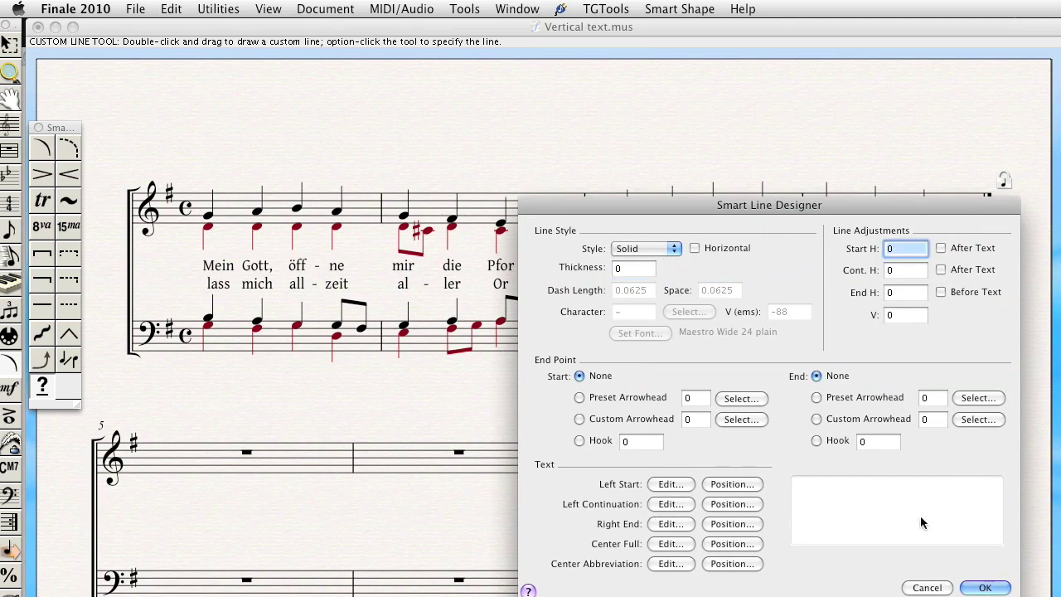
# Set the line's centred full text to CHOIR at 14 pt.
pyautogui.click(670, 543)
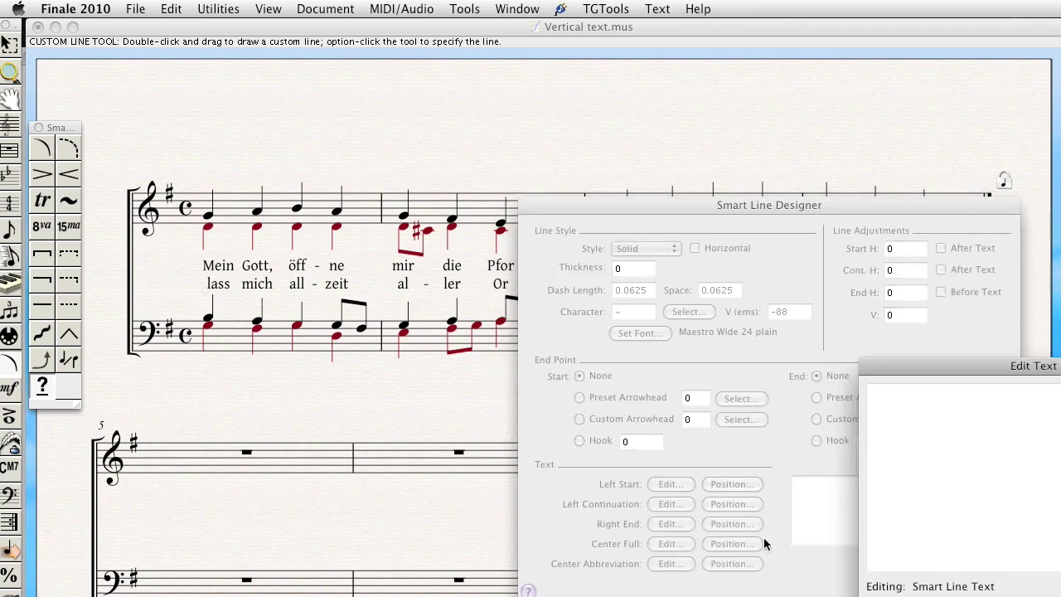
pyautogui.write('CHOIR')
pyautogui.press('super+a')
pyautogui.click(672, 8)
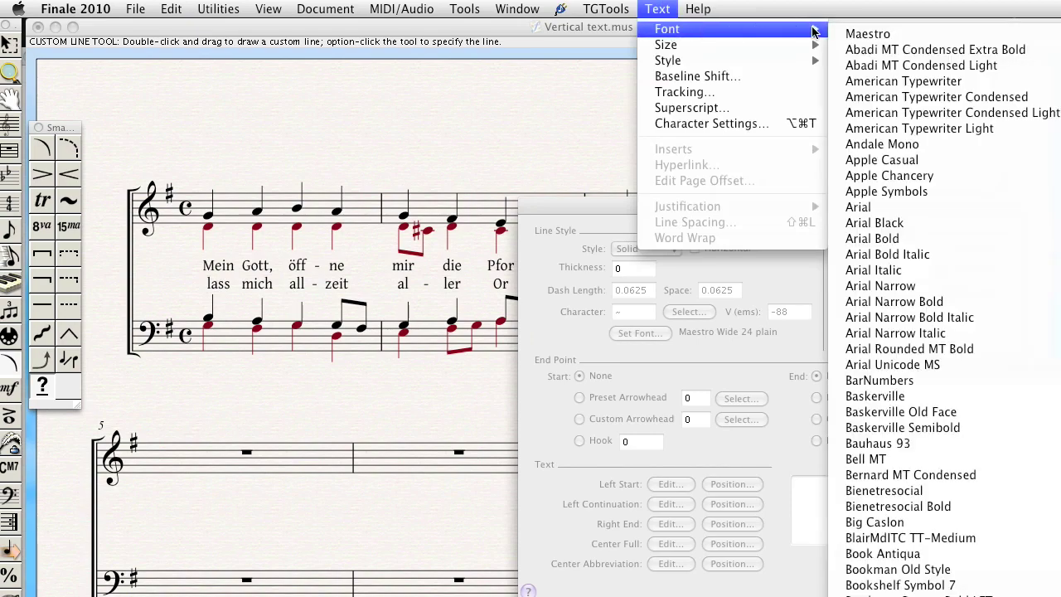
pyautogui.moveTo(782, 51)
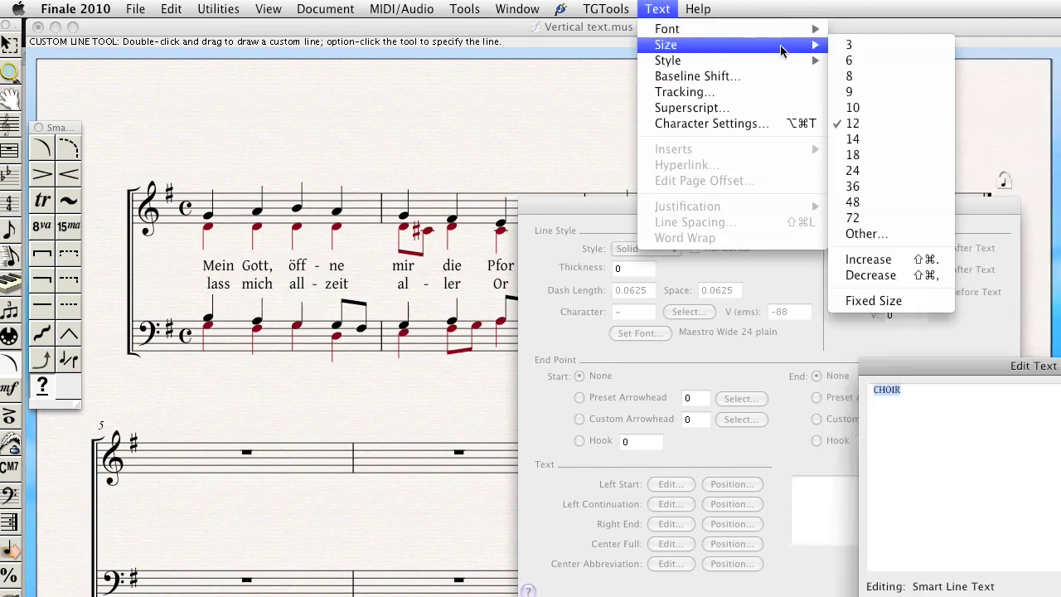
pyautogui.click(853, 139)
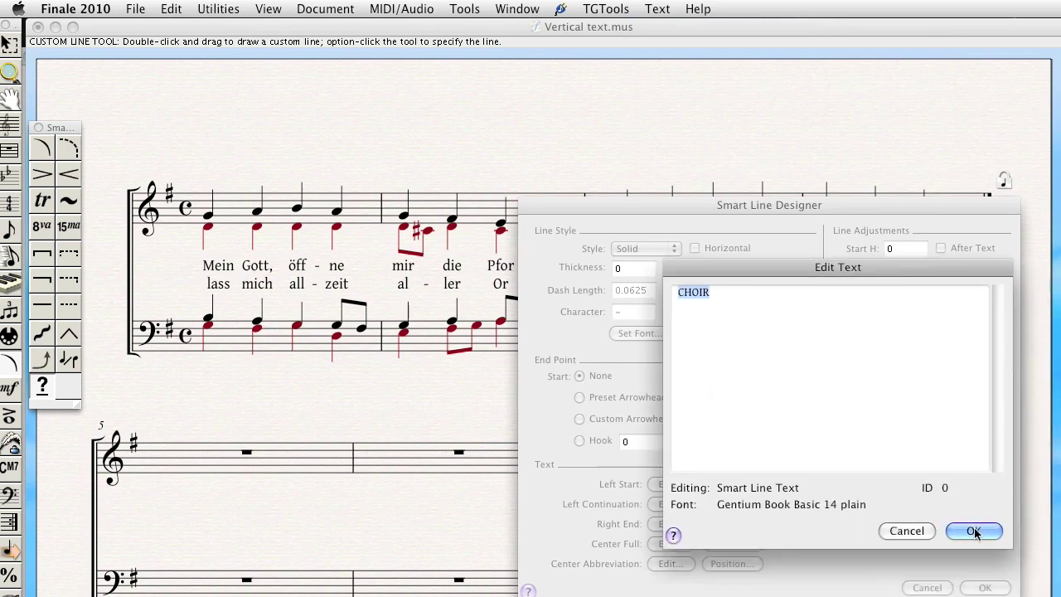
pyautogui.click(975, 531)
# Set the centred abbreviated text to an enlarged CHOIR and save the line design.
pyautogui.click(670, 565)
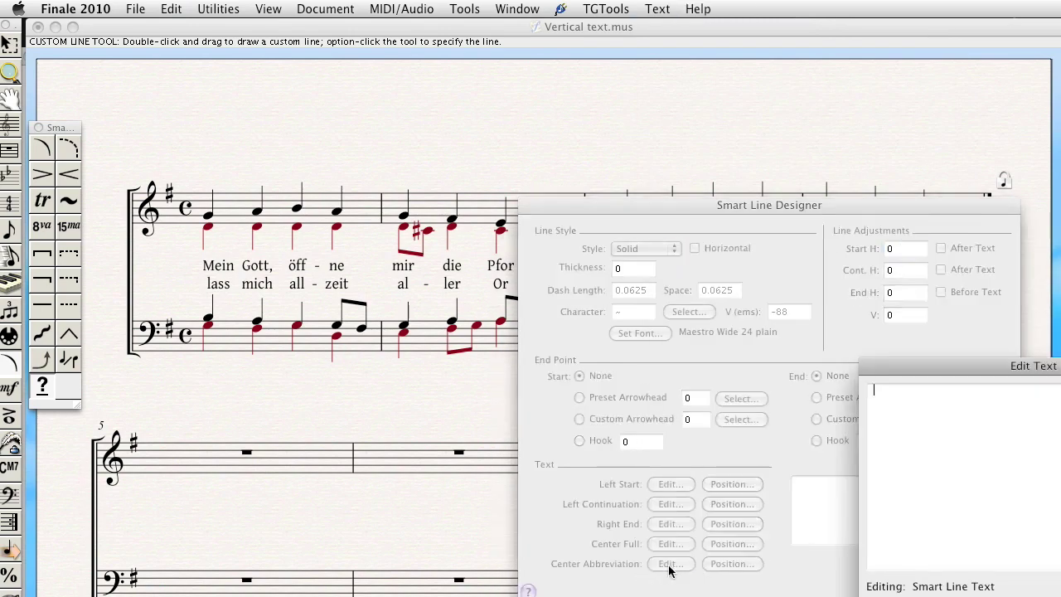
pyautogui.write('CHOIR')
pyautogui.press('super+a')
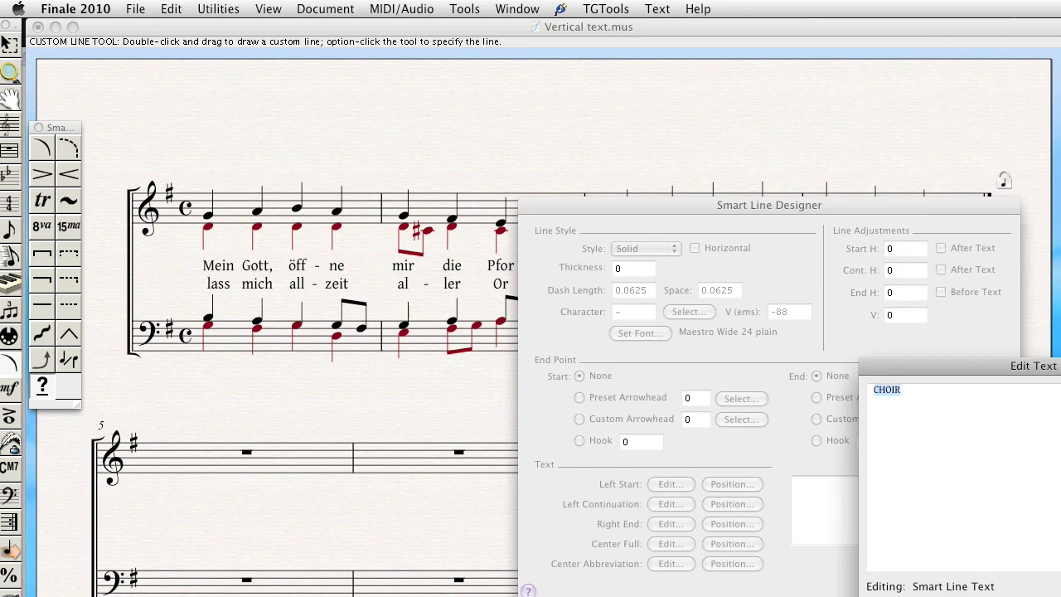
pyautogui.press('super+shift+period')
pyautogui.press('Return')
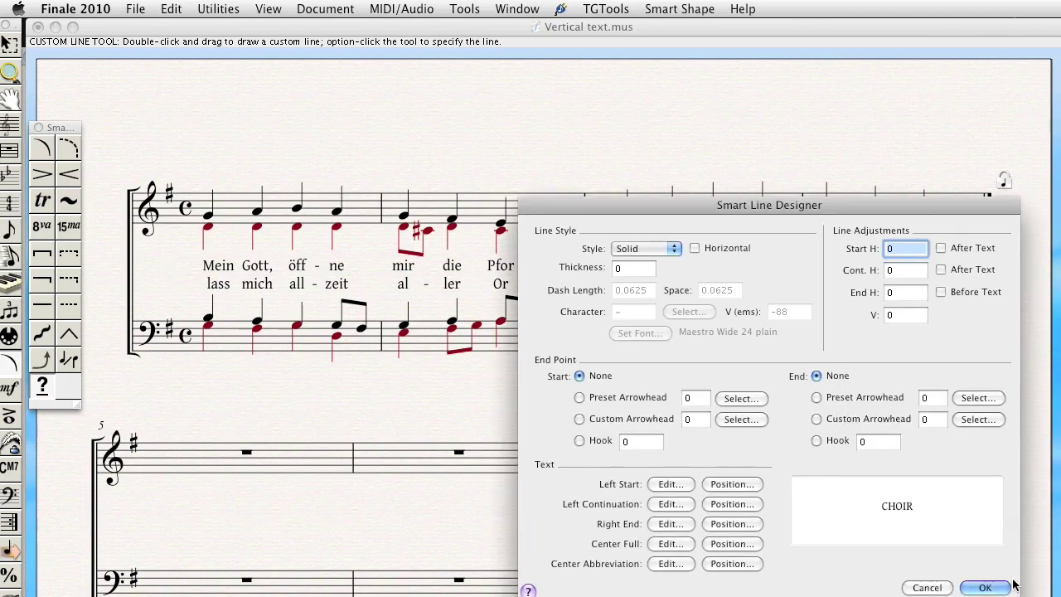
pyautogui.click(985, 588)
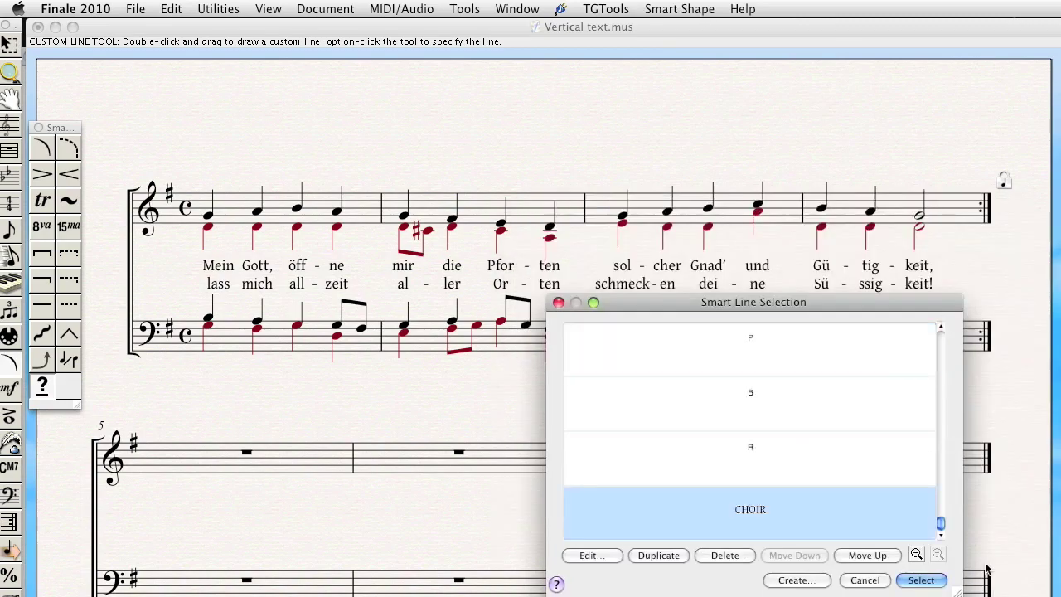
# Select the CHOIR custom line and draw it upward beside the first system.
pyautogui.click(921, 580)
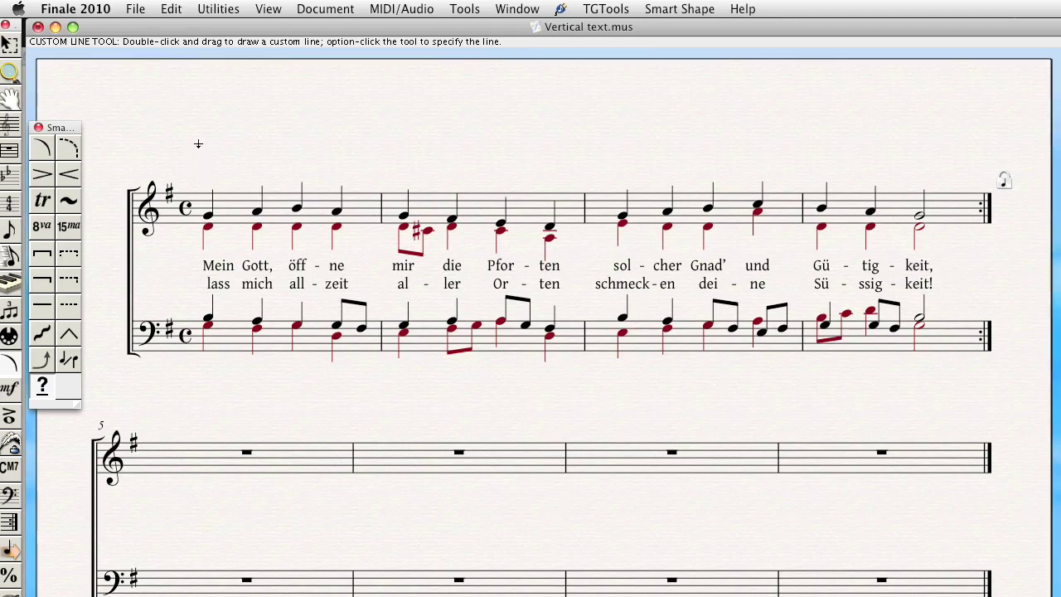
pyautogui.moveTo(198, 144); pyautogui.dragTo(203, 76)
# Deselect the CHOIR line, return to the Selection Tool, and switch back to Sibelius for comparison.
pyautogui.click(204, 135)
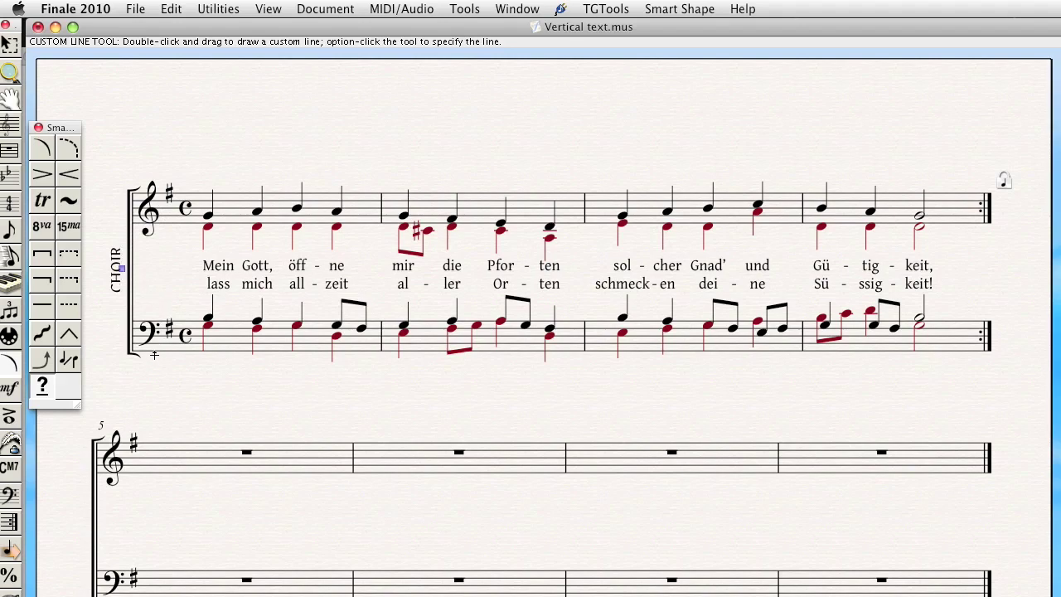
pyautogui.press('Escape')
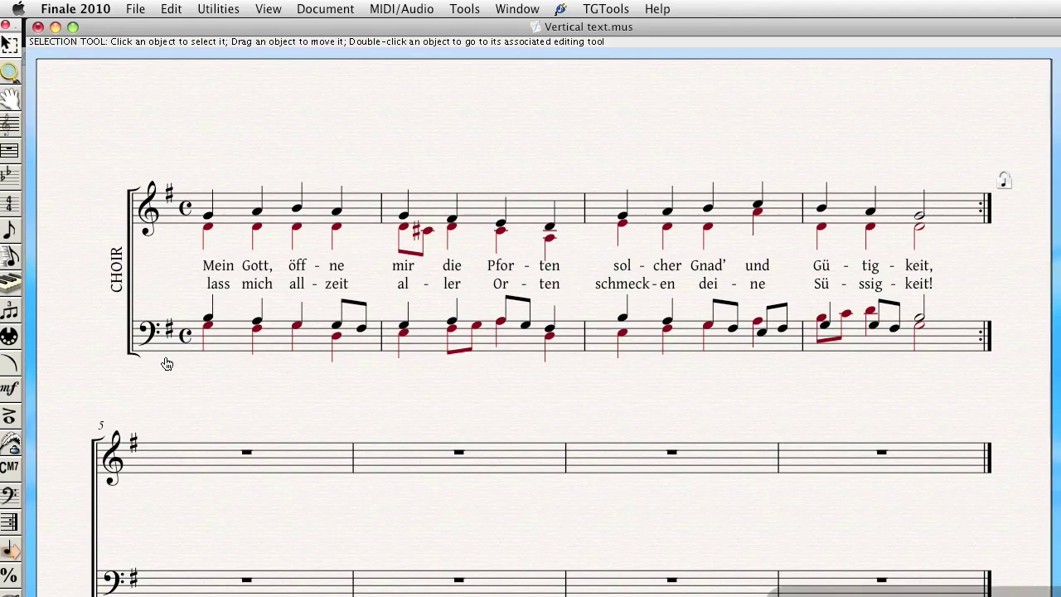
pyautogui.press('super+Tab')
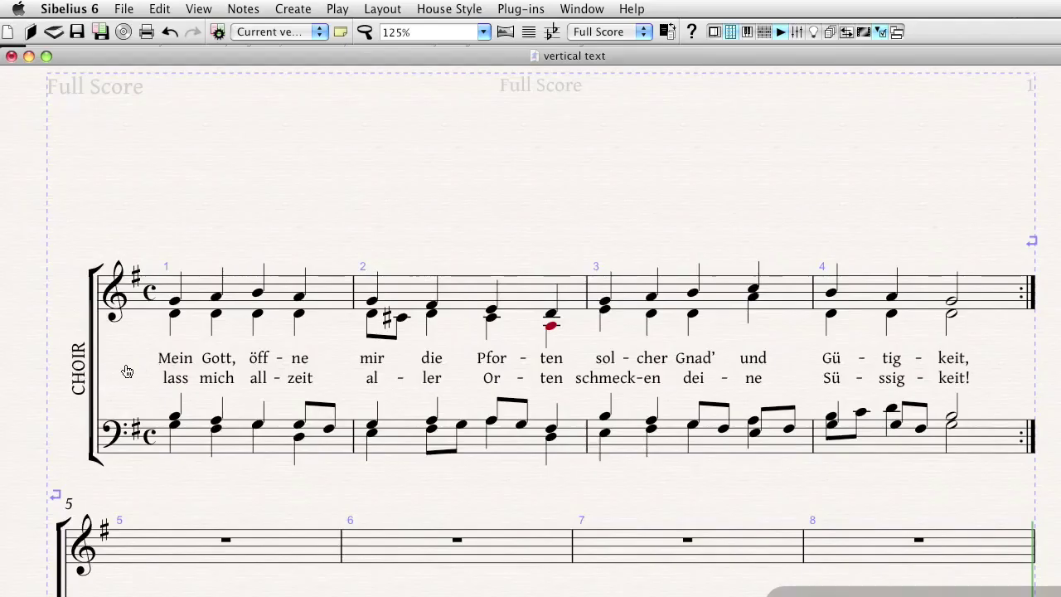
pyautogui.press('super+Tab')
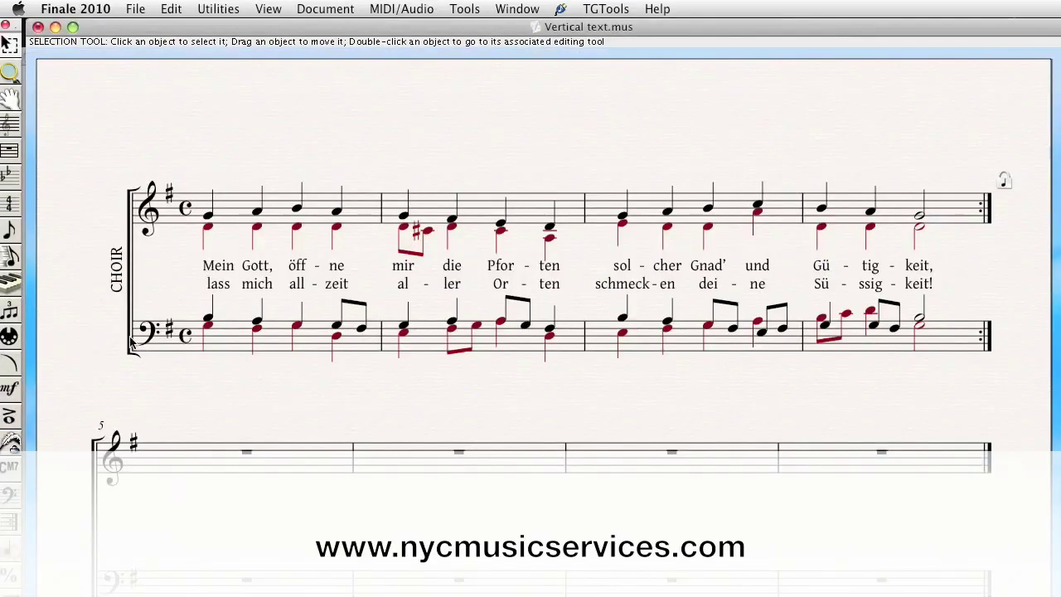